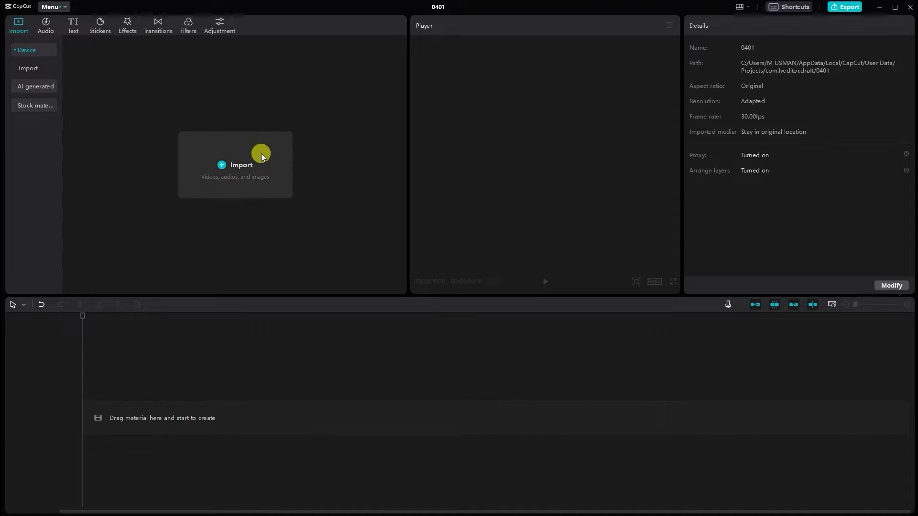
Step: Open the Import file picker from the media panel of the empty project
{"action": "left_click", "coordinate": [254, 155]}
{"action": "scroll", "coordinate": [244, 144], "scroll_direction": "down", "scroll_amount": 3}
Step: Import Vertical Line, the two-women clip and the running-girl clip into Media
{"action": "left_click", "coordinate": [112, 223]}
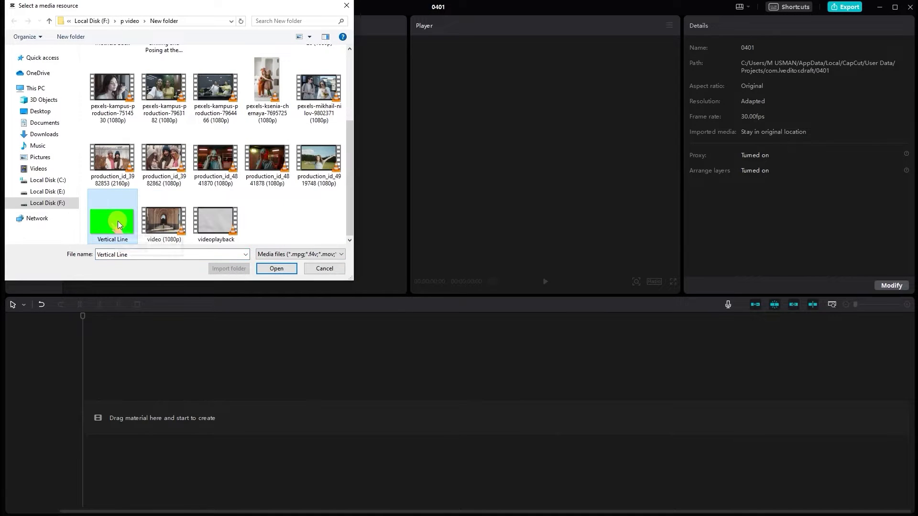
{"action": "left_click", "coordinate": [318, 97], "text": "ctrl"}
{"action": "scroll", "coordinate": [298, 176], "scroll_direction": "up", "scroll_amount": 3}
{"action": "left_click", "coordinate": [318, 162], "text": "ctrl"}
{"action": "left_click", "coordinate": [276, 269]}
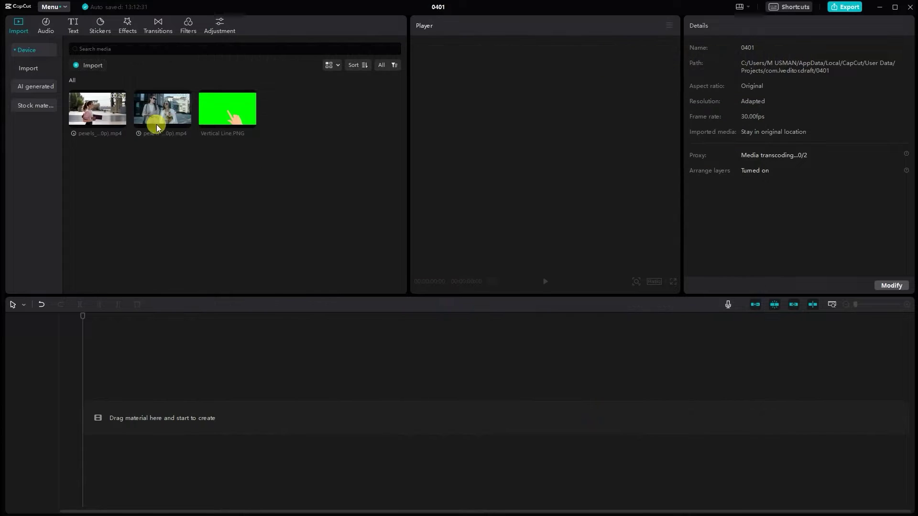
Step: Place the running-girl clip on the timeline with the two-women clip on a track above
{"action": "mouse_move", "coordinate": [98, 109]}
{"action": "left_mouse_down"}
{"action": "mouse_move", "coordinate": [93, 313]}
{"action": "mouse_move", "coordinate": [76, 430]}
{"action": "left_mouse_up"}
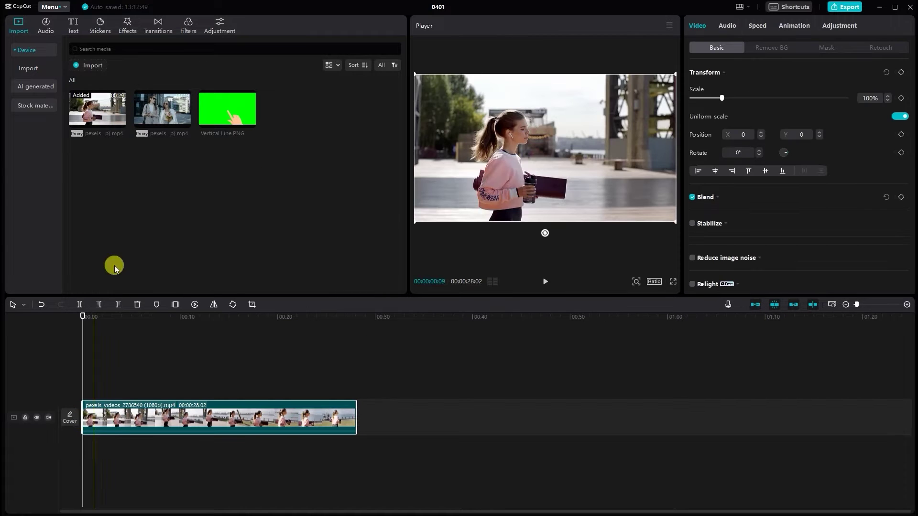
{"action": "left_click", "coordinate": [120, 351]}
{"action": "left_click_drag", "start_coordinate": [120, 350], "coordinate": [201, 381]}
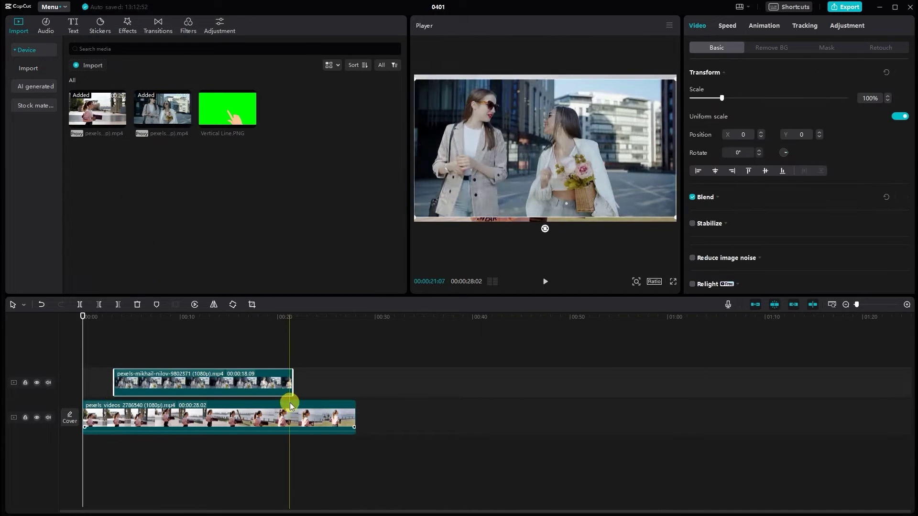
Step: Trim the running-girl clip to end with the two-women clip, with the timeline zoomed in
{"action": "left_click_drag", "start_coordinate": [353, 414], "coordinate": [292, 418]}
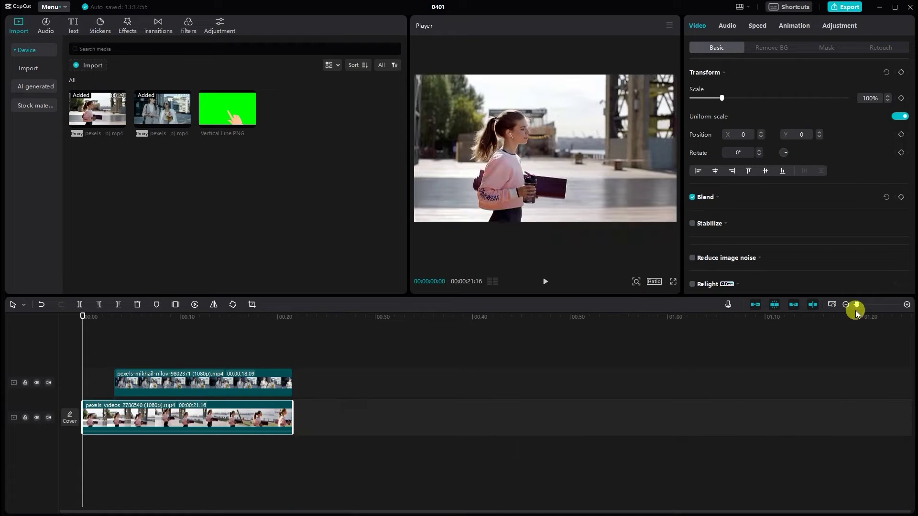
{"action": "left_click", "coordinate": [909, 306]}
{"action": "left_click", "coordinate": [115, 318]}
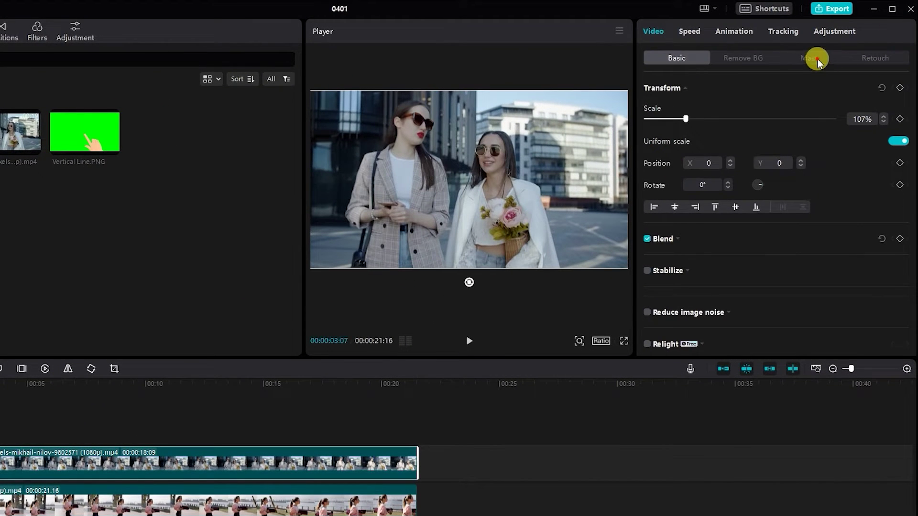
Step: Give the two-women clip a Rectangle mask at full height, narrowed to a thin left strip
{"action": "left_click", "coordinate": [818, 60]}
{"action": "left_click", "coordinate": [841, 124]}
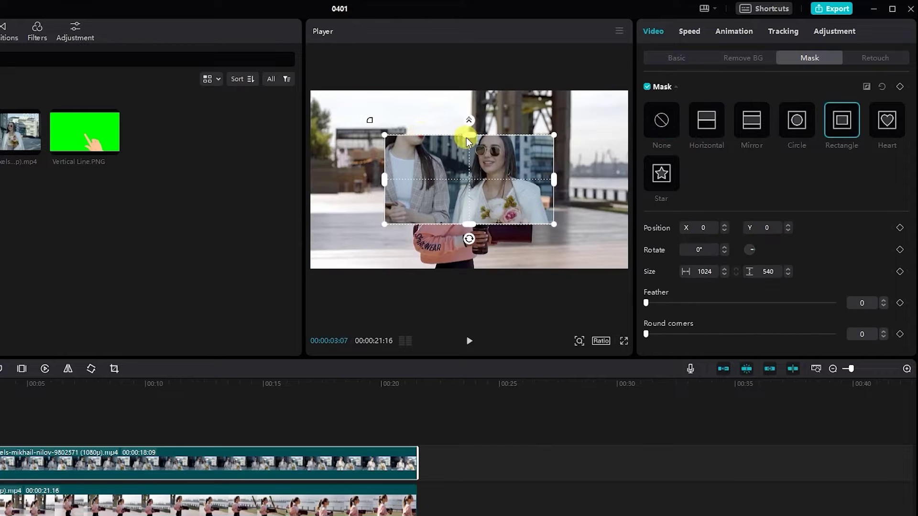
{"action": "left_click_drag", "start_coordinate": [467, 137], "coordinate": [468, 89]}
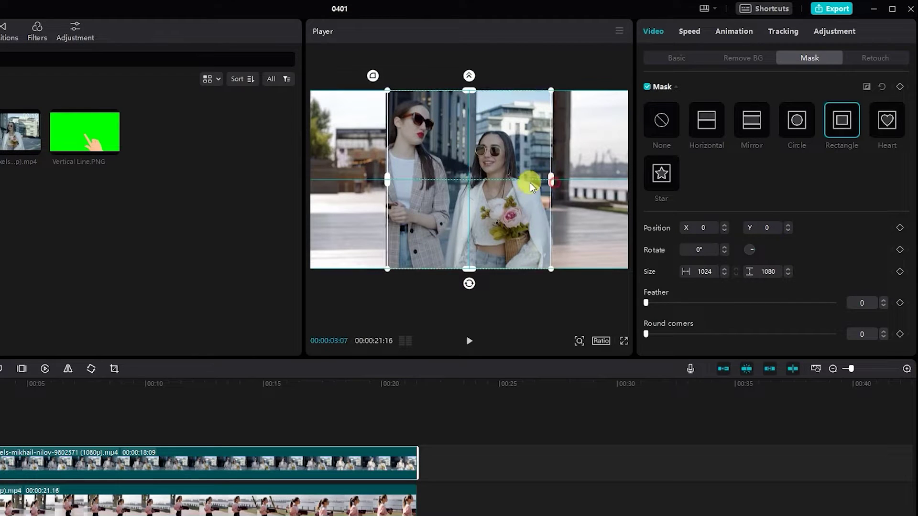
{"action": "mouse_move", "coordinate": [551, 181]}
{"action": "left_mouse_down"}
{"action": "mouse_move", "coordinate": [469, 178]}
{"action": "mouse_move", "coordinate": [472, 191]}
{"action": "mouse_move", "coordinate": [308, 185]}
{"action": "left_mouse_up"}
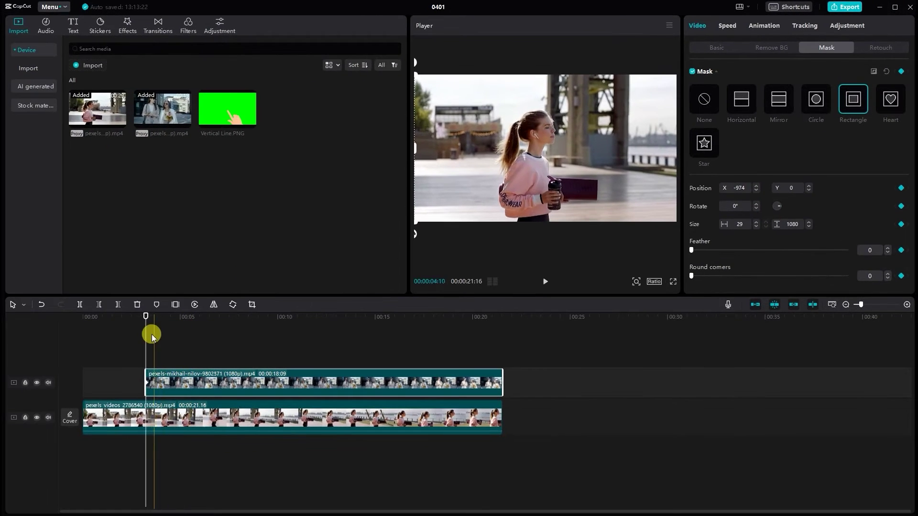
Step: At about 00:07, widen the rectangle mask to the frame's right edge
{"action": "left_click_drag", "start_coordinate": [154, 319], "coordinate": [225, 319]}
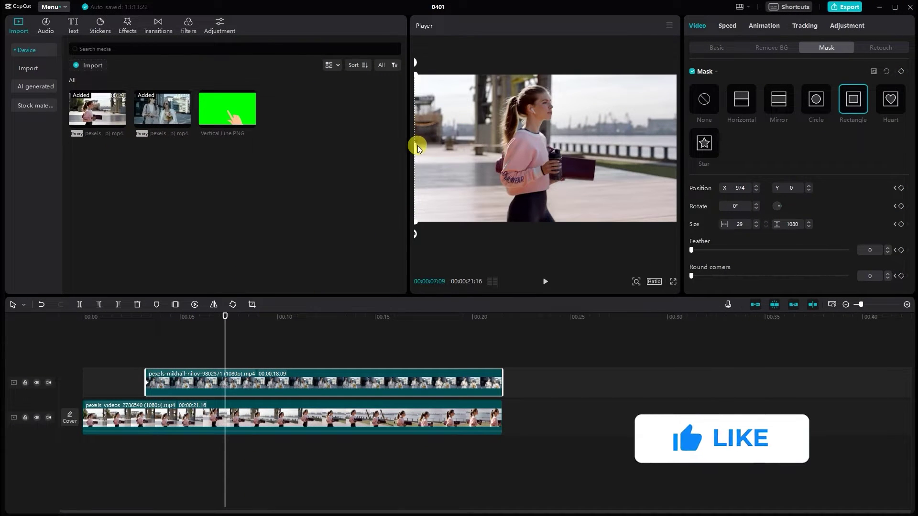
{"action": "left_click_drag", "start_coordinate": [416, 146], "coordinate": [681, 137]}
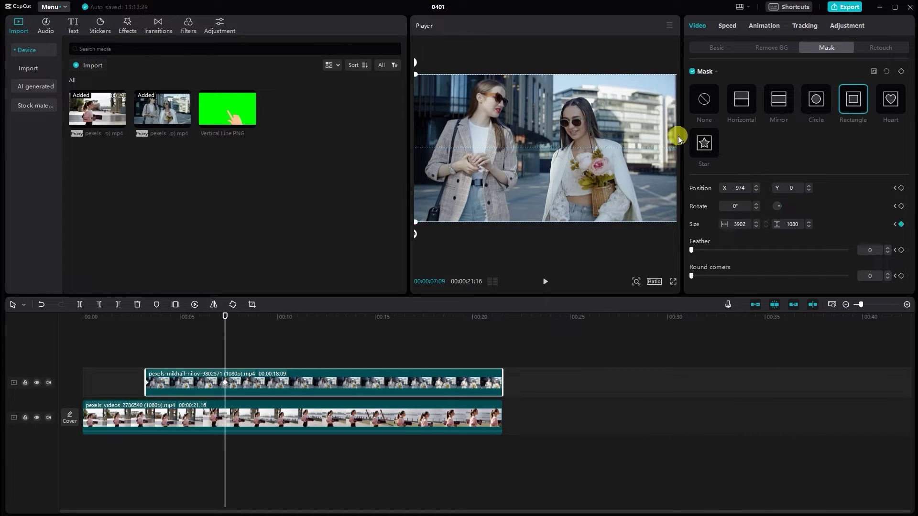
Step: Add Vertical Line.PNG on a new top track and select it in the Player
{"action": "left_click_drag", "start_coordinate": [228, 115], "coordinate": [193, 365]}
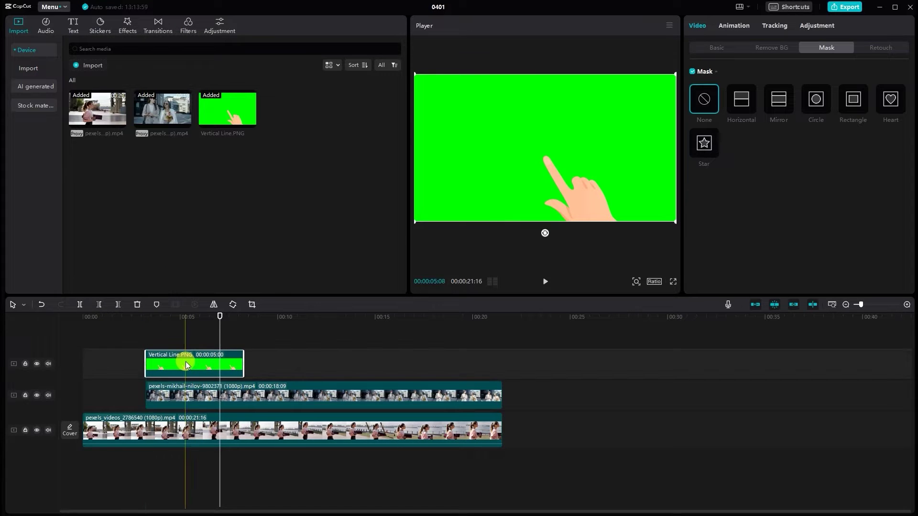
{"action": "left_click", "coordinate": [231, 398]}
{"action": "left_click", "coordinate": [232, 365]}
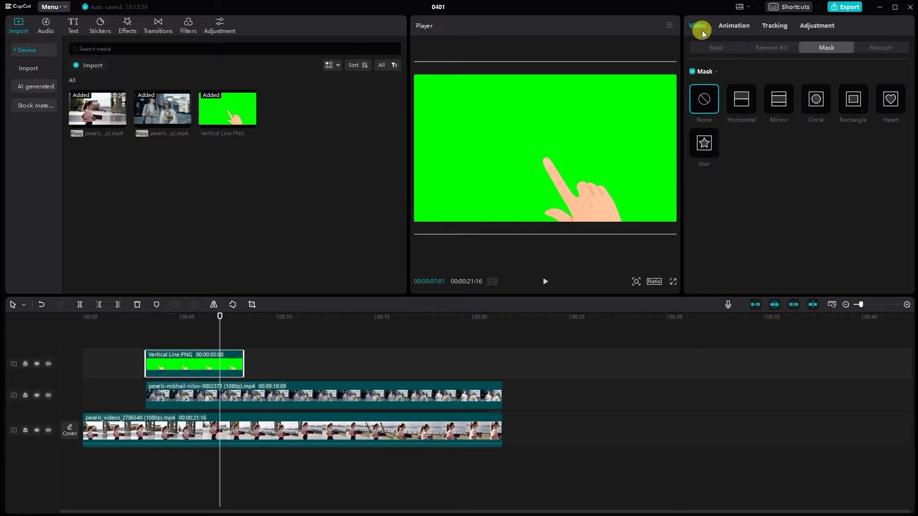
{"action": "left_click", "coordinate": [533, 208]}
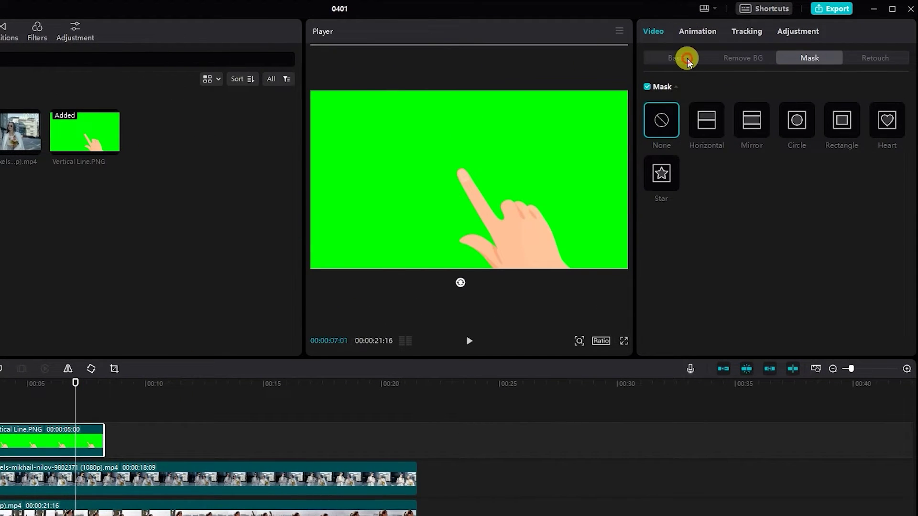
Step: Chroma-key the hand's green background with the color picker and Intensity raised to 100
{"action": "left_click", "coordinate": [688, 59]}
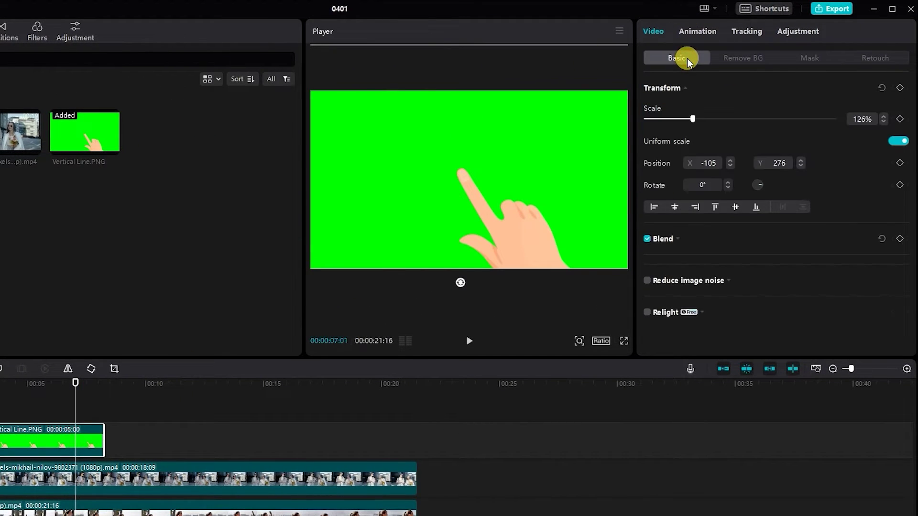
{"action": "left_click", "coordinate": [749, 58]}
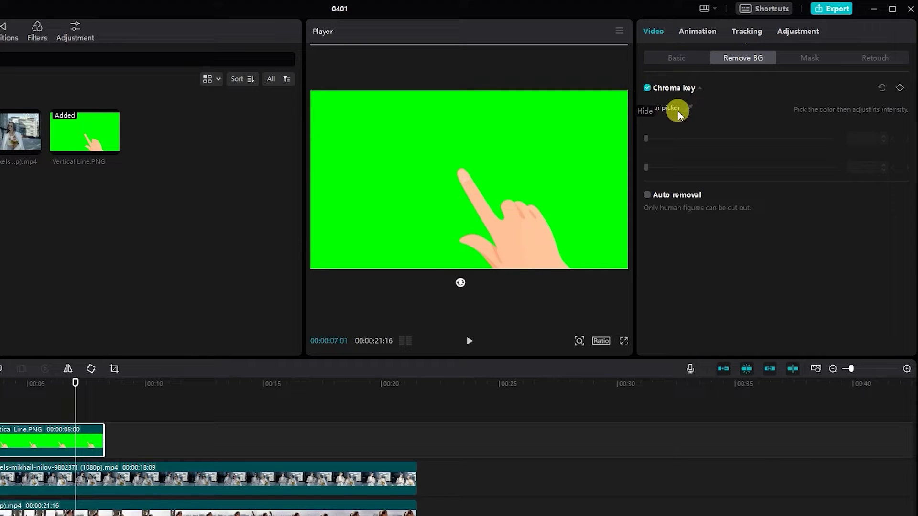
{"action": "left_click", "coordinate": [690, 107]}
{"action": "left_click", "coordinate": [582, 131]}
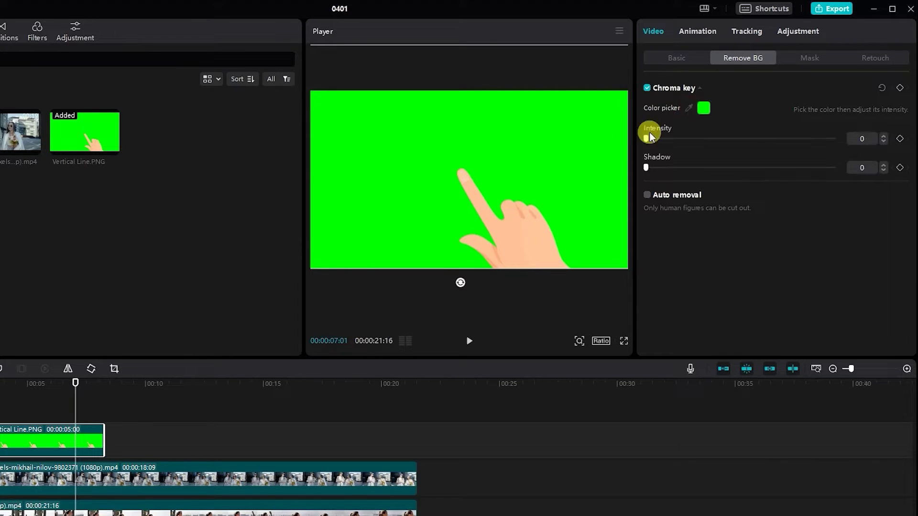
{"action": "left_click_drag", "start_coordinate": [647, 138], "coordinate": [836, 139]}
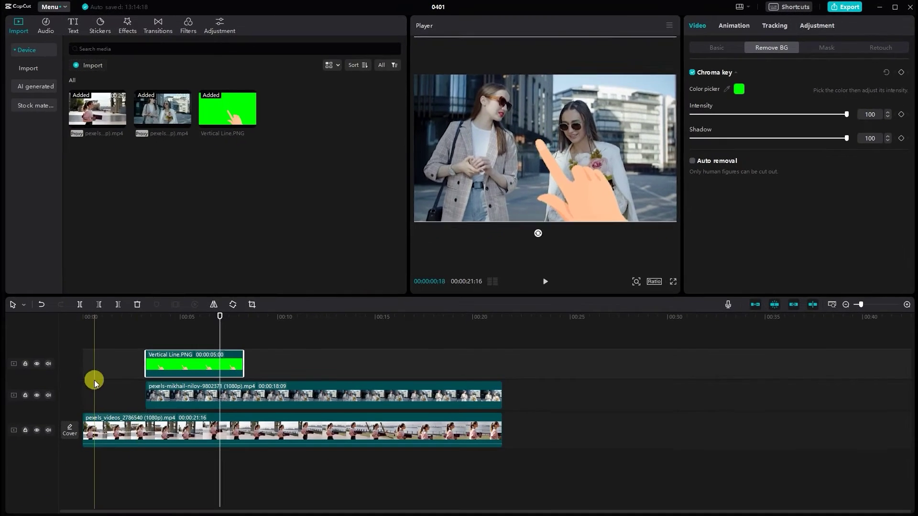
{"action": "left_click", "coordinate": [147, 331]}
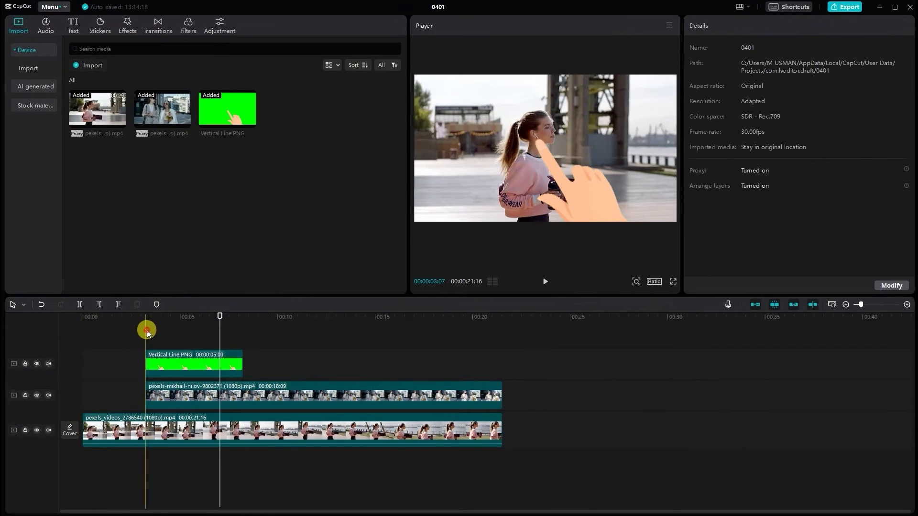
Step: Keyframe the hand's position from the left at clip start to the right at 00:07
{"action": "left_click", "coordinate": [165, 363]}
{"action": "left_click_drag", "start_coordinate": [522, 184], "coordinate": [473, 187]}
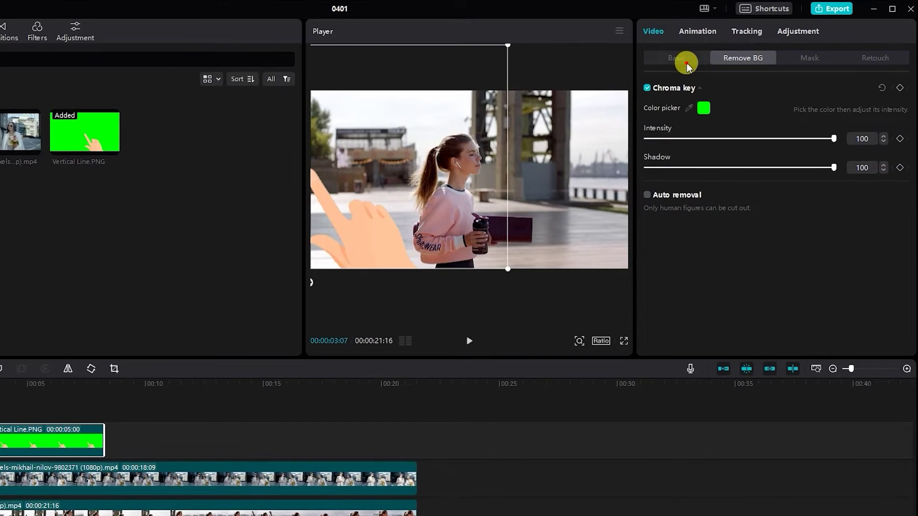
{"action": "left_click", "coordinate": [685, 59]}
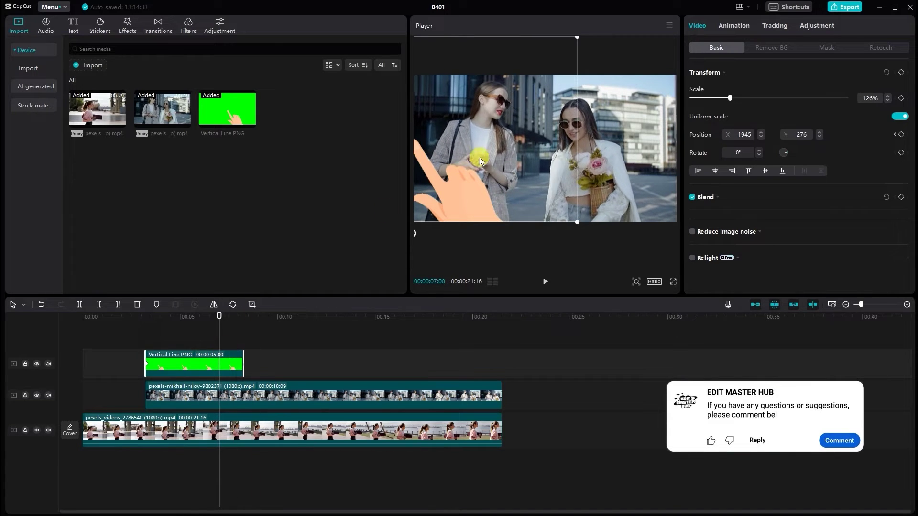
{"action": "left_click_drag", "start_coordinate": [479, 178], "coordinate": [653, 180]}
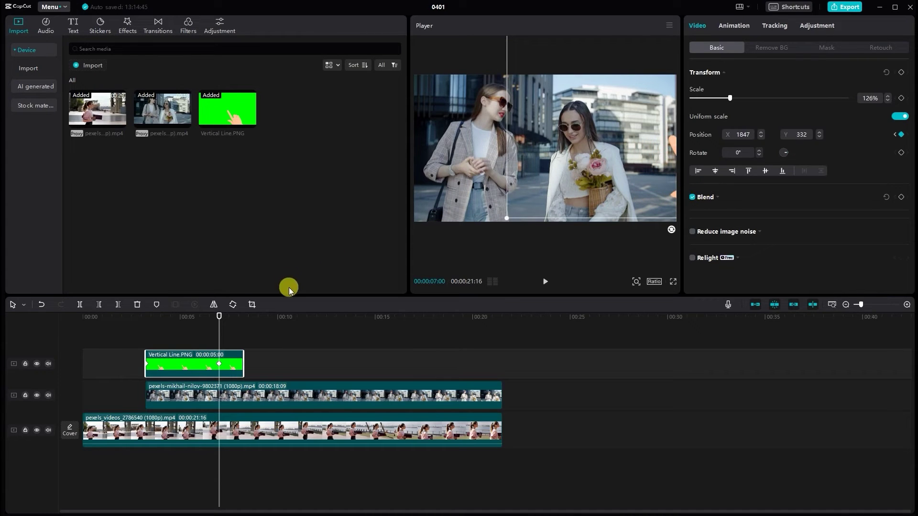
{"action": "left_click", "coordinate": [130, 333]}
{"action": "key", "text": "space"}
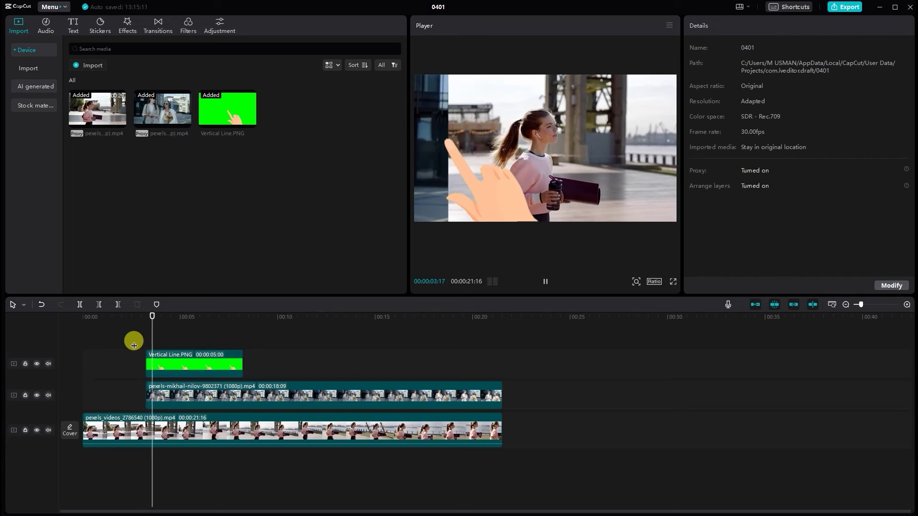